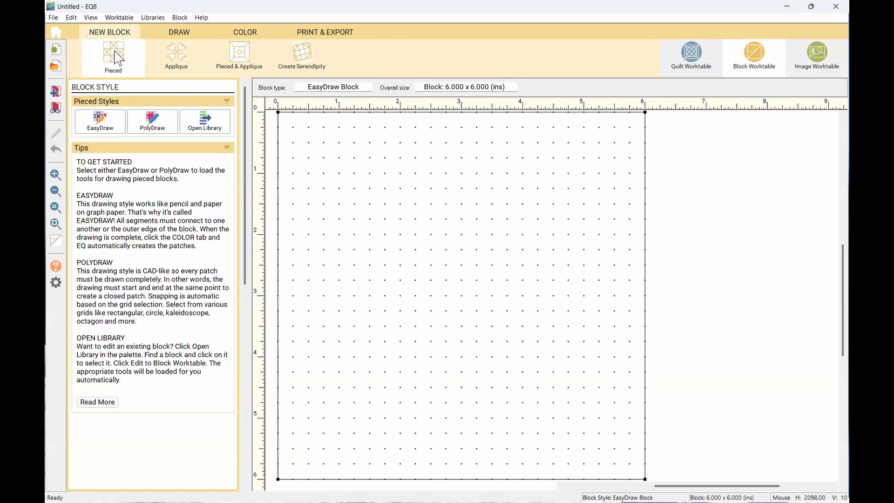
# Start a pieced EasyDraw block and import star traditional.png from the Pictures folder as an uncropped tracing image.
pyautogui.click(103, 123)
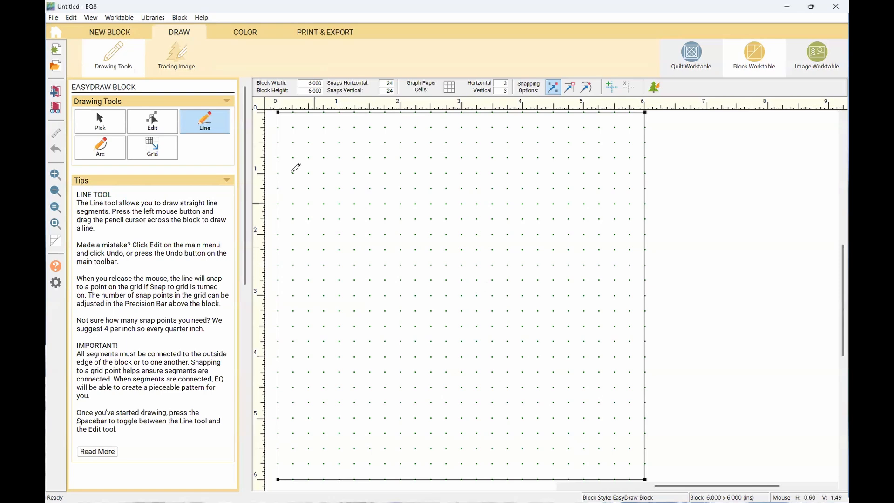
pyautogui.click(175, 67)
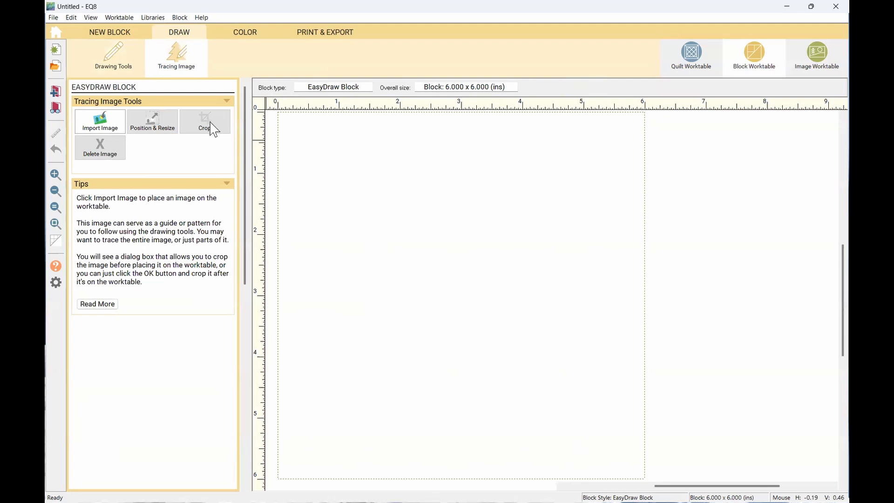
pyautogui.click(103, 128)
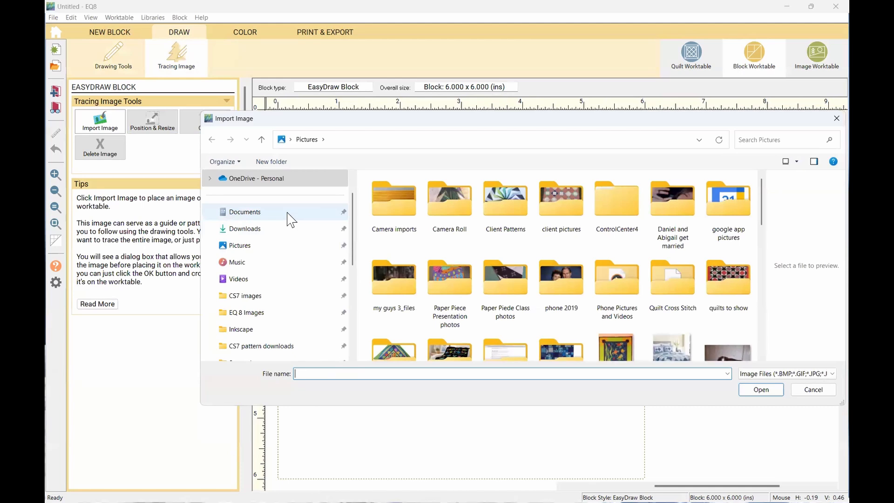
pyautogui.click(280, 245)
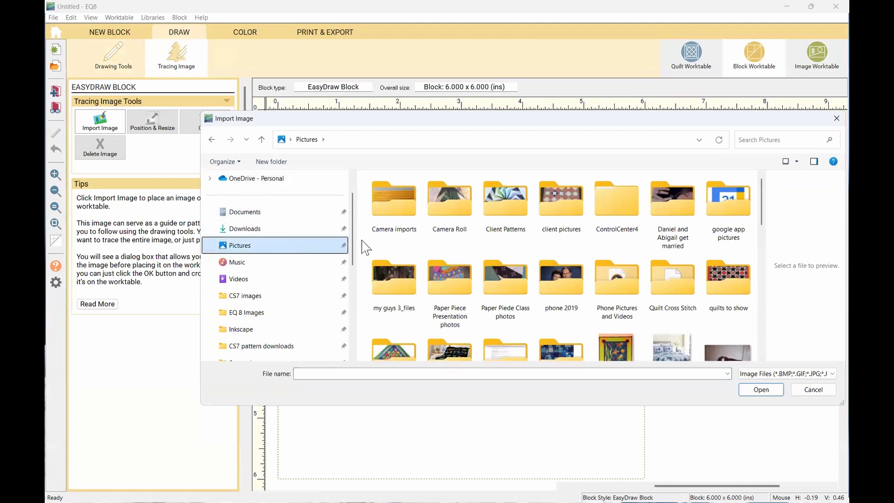
pyautogui.click(443, 227)
pyautogui.scroll(-1, 445, 228)
pyautogui.scroll(-12, 445, 228)
pyautogui.click(448, 235)
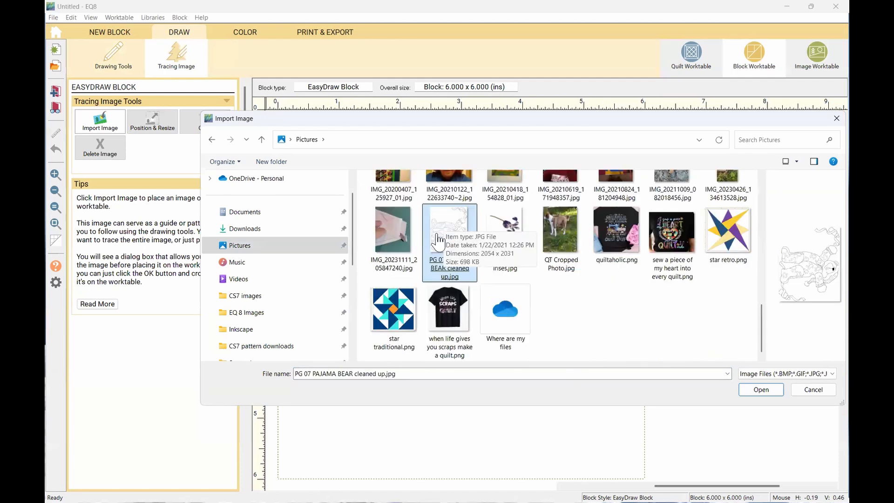
pyautogui.click(389, 319)
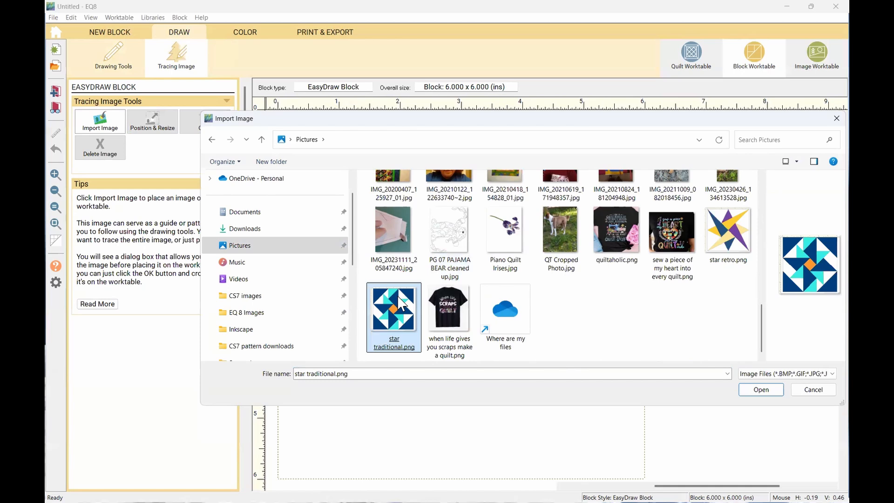
pyautogui.doubleClick(401, 302)
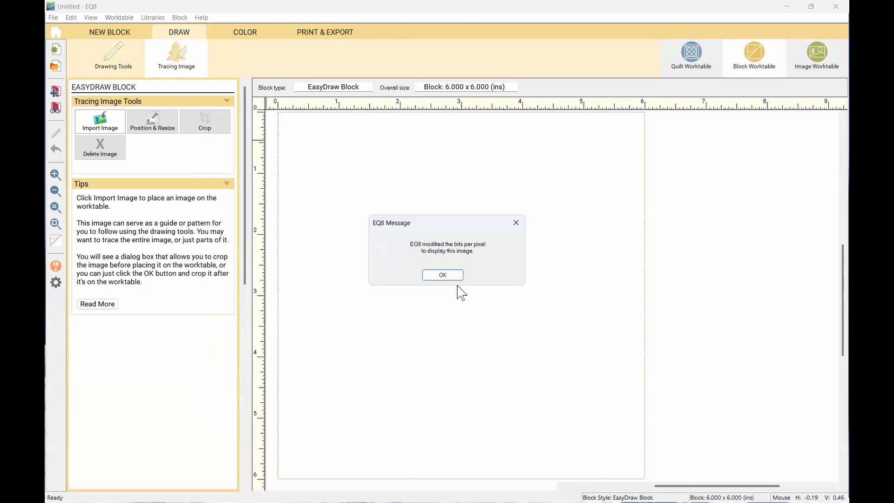
pyautogui.click(441, 273)
pyautogui.click(443, 274)
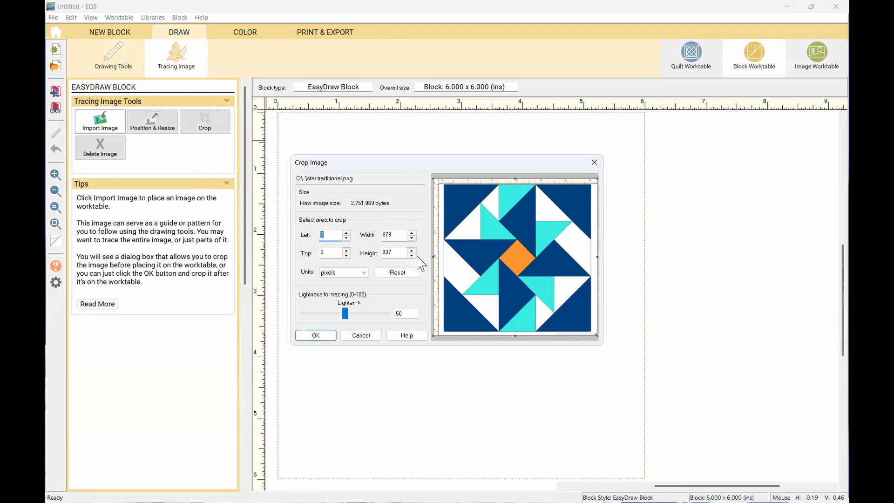
pyautogui.click(316, 336)
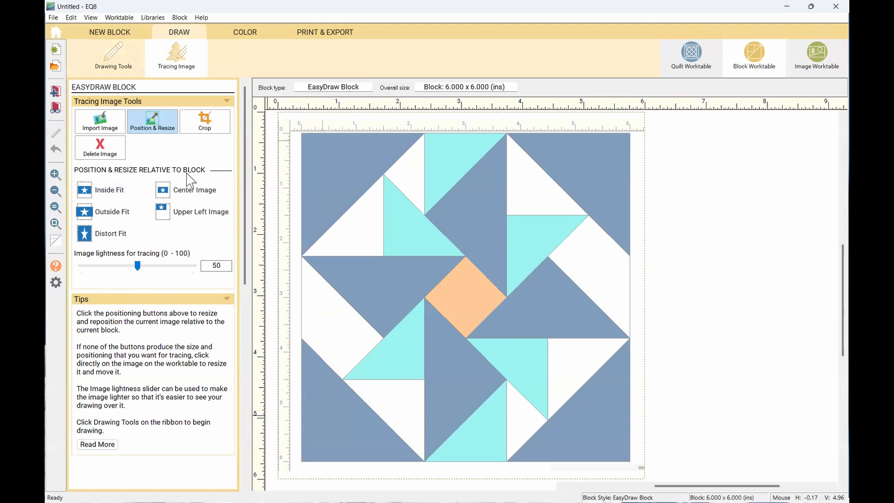
# Fit the tracing image to the full block area with Distort Fit.
pyautogui.click(103, 237)
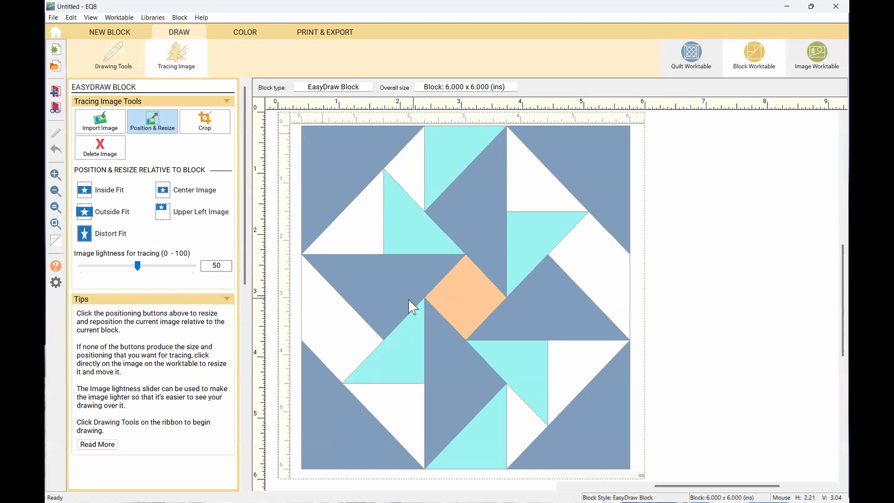
pyautogui.scroll(2, 412, 307)
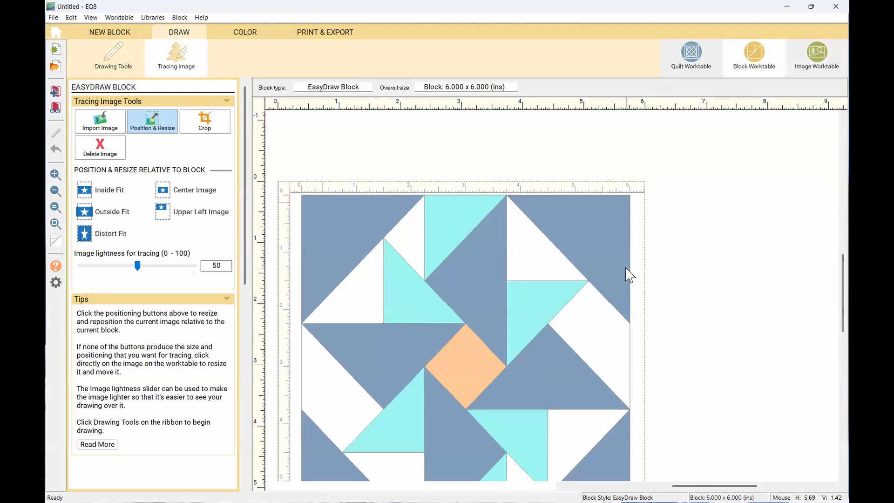
pyautogui.scroll(-1, 629, 275)
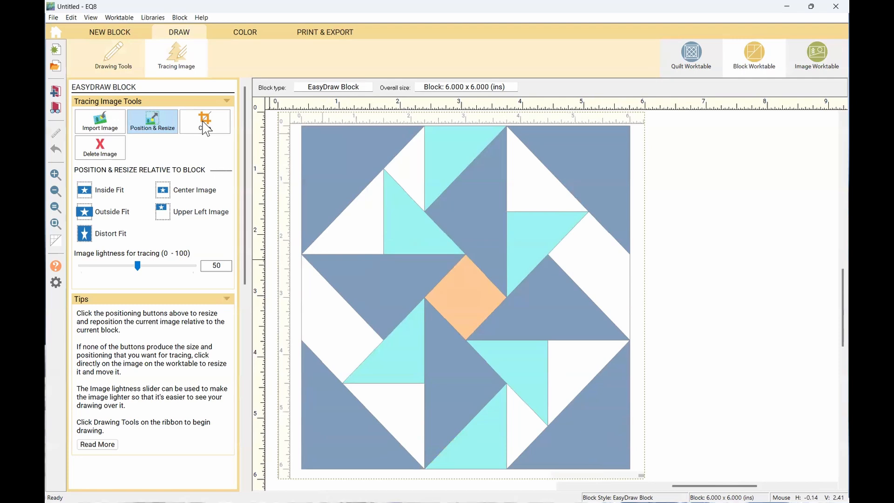
# Crop the tracing image to the star block's outer edges, about 9.113 by 9.092 with offsets 0.666 and 0.374, and apply the crop.
pyautogui.click(205, 129)
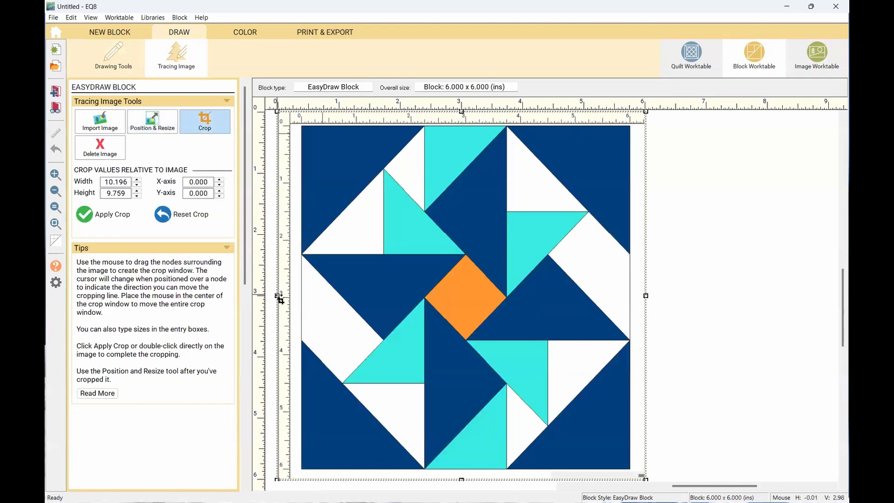
pyautogui.moveTo(280, 299); pyautogui.dragTo(302, 302)
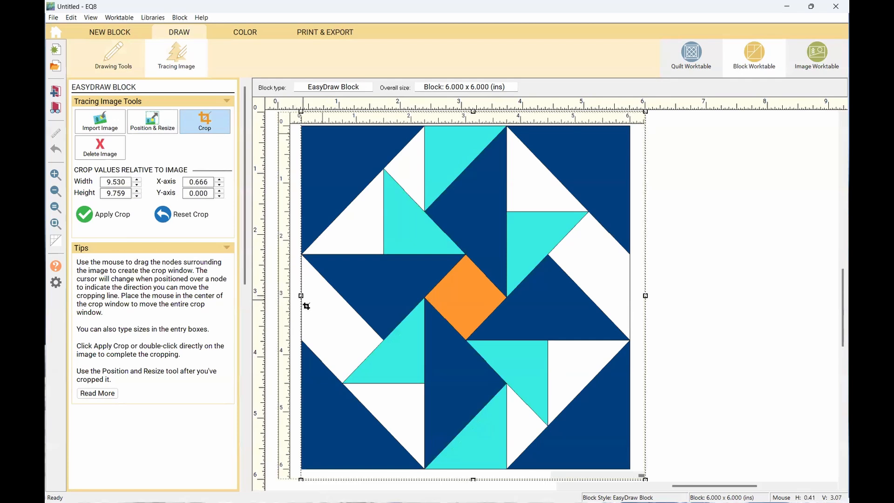
pyautogui.moveTo(645, 297); pyautogui.dragTo(630, 296)
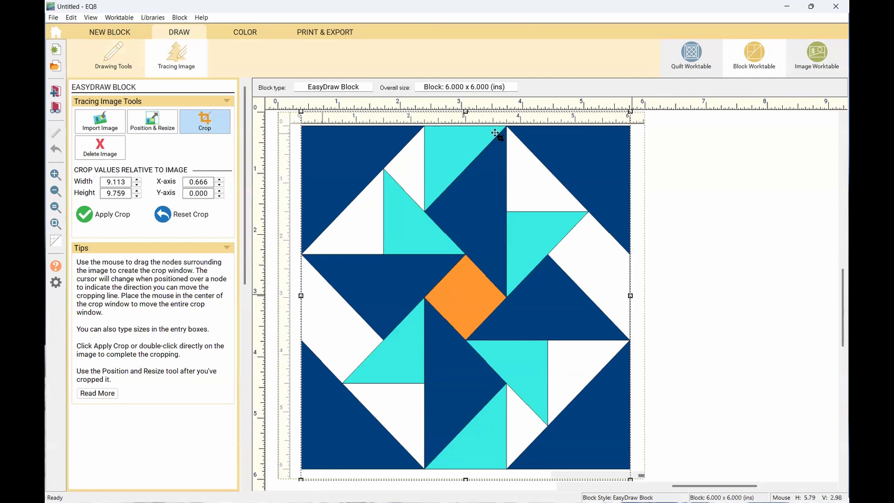
pyautogui.moveTo(466, 114); pyautogui.dragTo(466, 128)
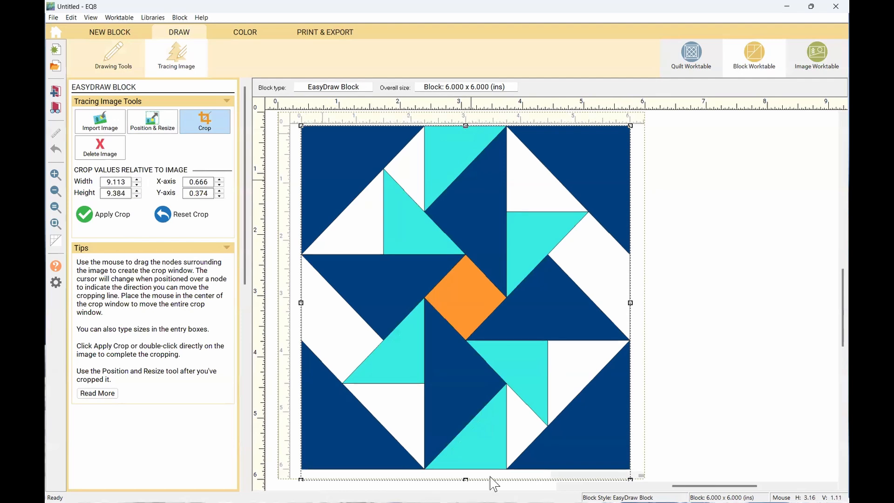
pyautogui.moveTo(466, 477); pyautogui.dragTo(466, 469)
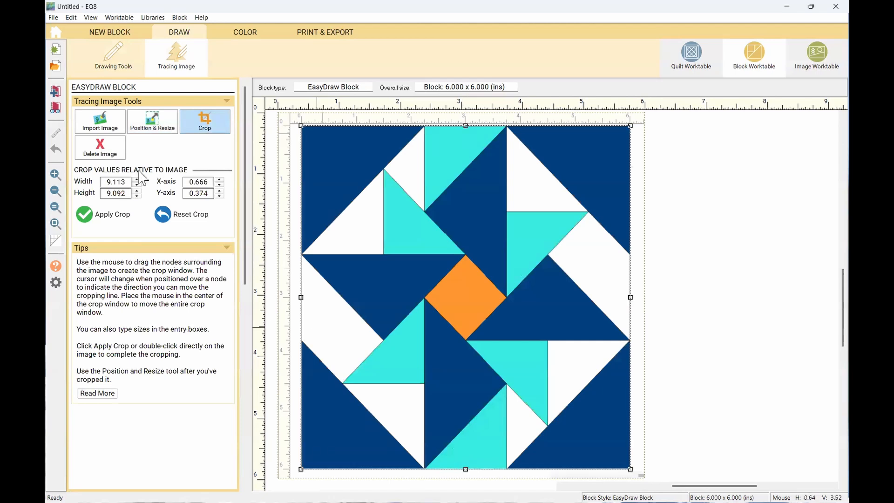
pyautogui.click(110, 218)
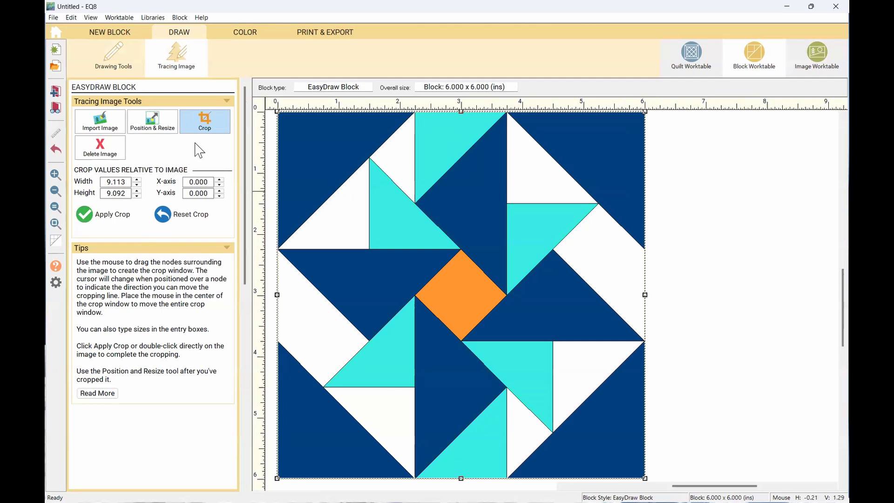
# Set the horizontal and vertical snaps to 24 in the drawing tools, keeping snapping to grid points on.
pyautogui.click(113, 62)
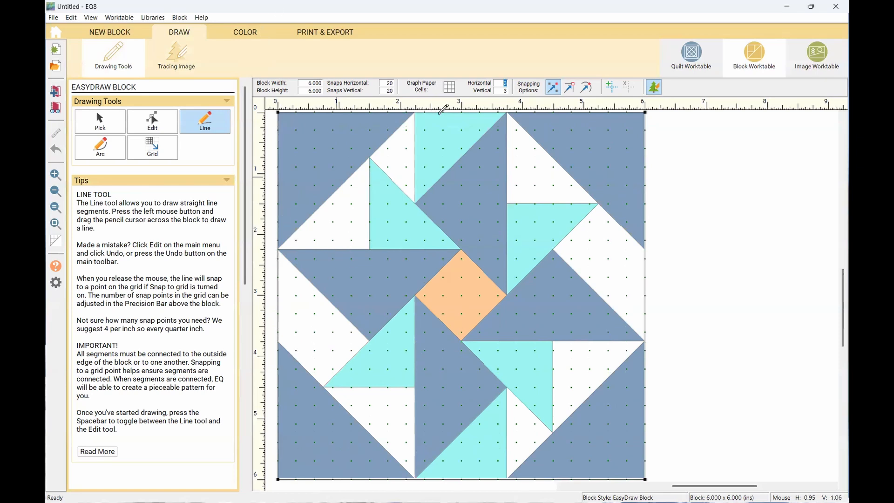
pyautogui.doubleClick(384, 82)
pyautogui.write('24')
pyautogui.doubleClick(391, 90)
pyautogui.write('2')
pyautogui.click(552, 88)
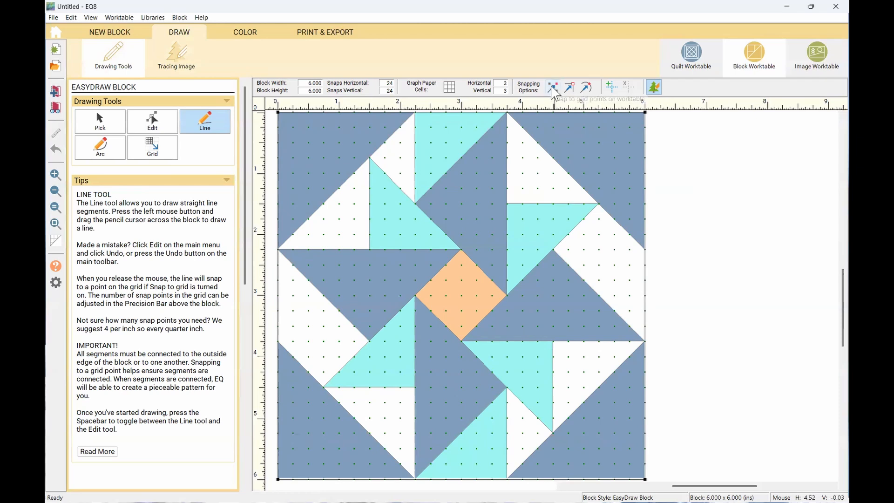
pyautogui.click(553, 89)
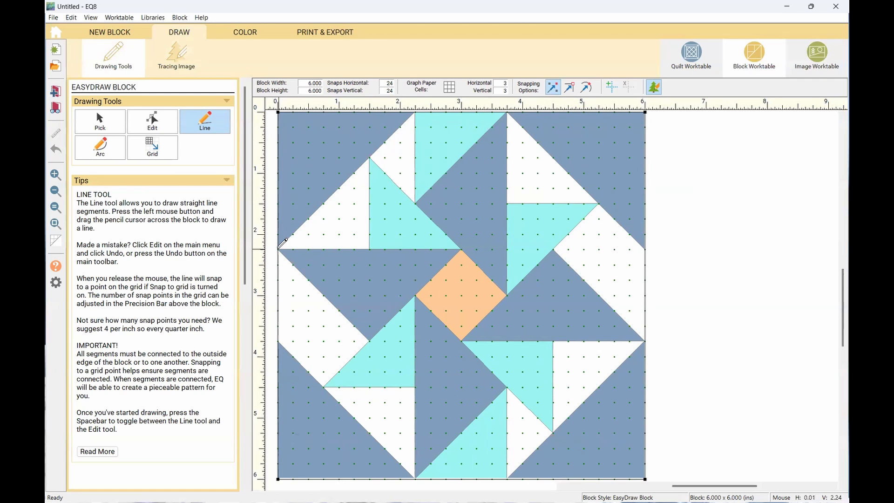
# Trace the upper-left corner diagonal with the Line tool and set the tracing image lightness to 84.
pyautogui.moveTo(279, 249); pyautogui.dragTo(415, 112)
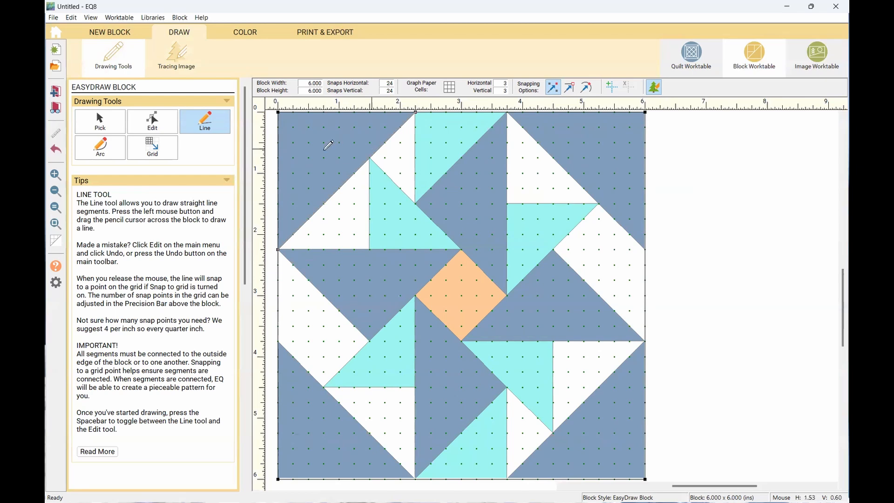
pyautogui.click(181, 62)
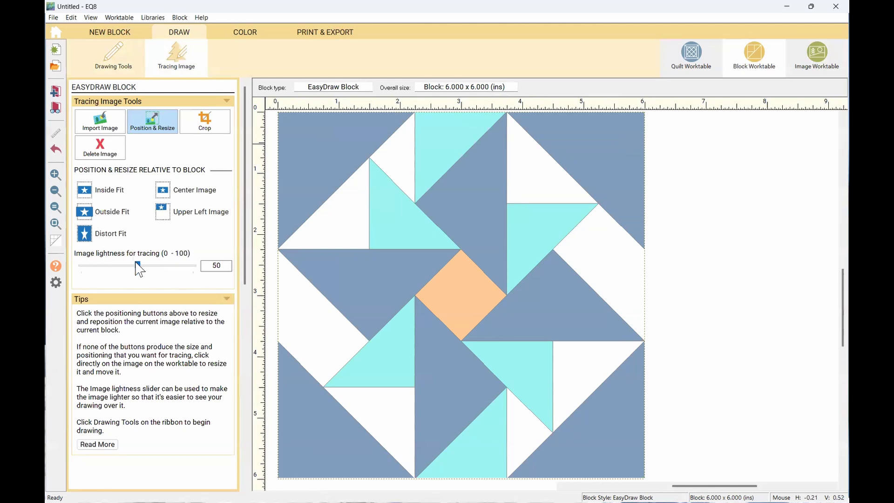
pyautogui.moveTo(138, 267); pyautogui.dragTo(178, 265)
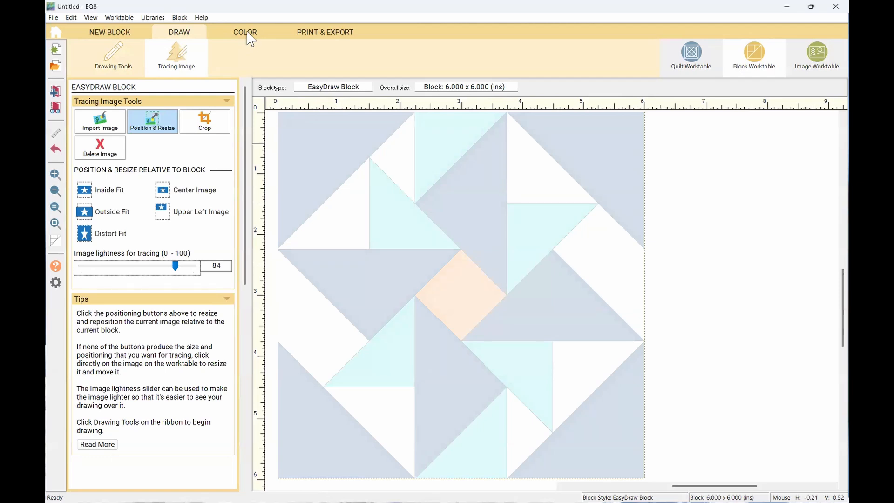
# Trace the diagonal lines of the upper-right, lower-right and lower-left corner triangles.
pyautogui.click(122, 64)
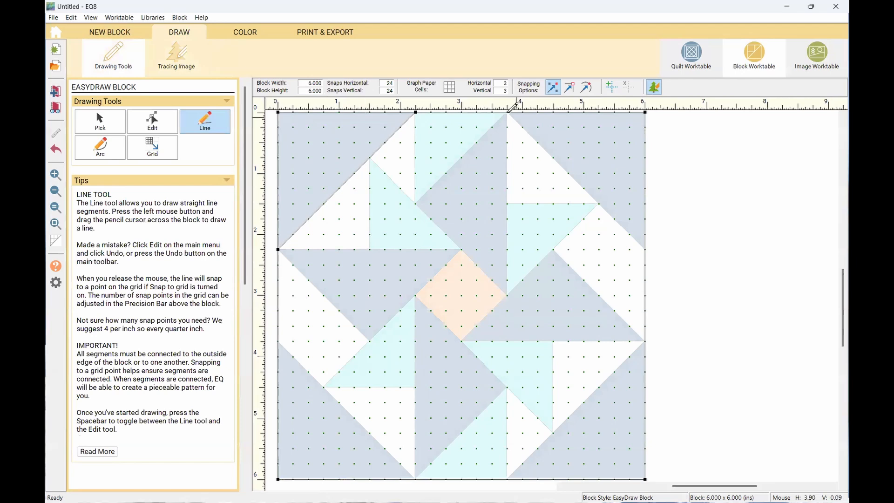
pyautogui.moveTo(636, 239); pyautogui.dragTo(646, 249)
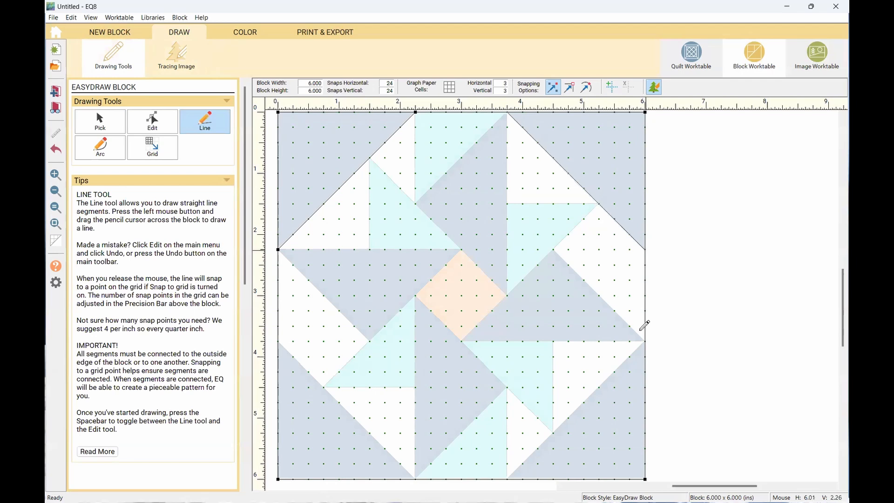
pyautogui.moveTo(645, 340)
pyautogui.mouseDown()
pyautogui.moveTo(518, 454)
pyautogui.moveTo(508, 479)
pyautogui.mouseUp()
pyautogui.moveTo(416, 478)
pyautogui.mouseDown()
pyautogui.moveTo(344, 393)
pyautogui.moveTo(278, 341)
pyautogui.mouseUp()
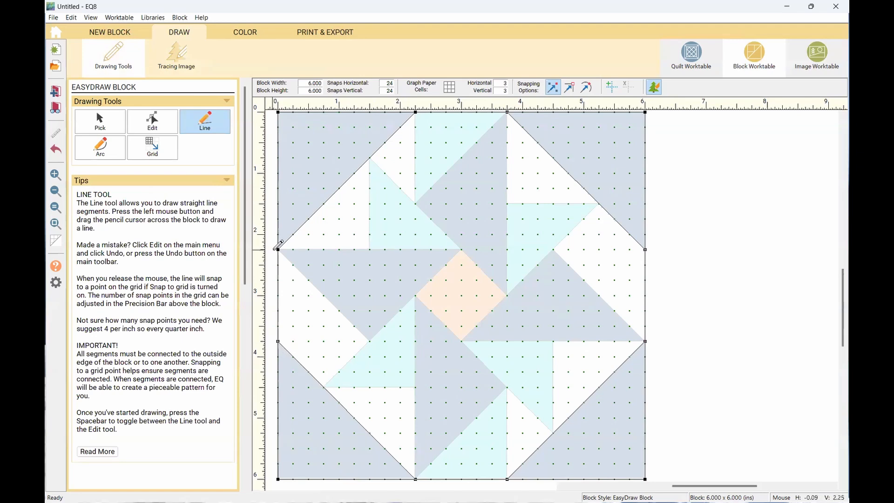
# Draw four horizontal lines across the full block at about 1.5, 2.25, 3.75 and 4.5 inches from its top edge.
pyautogui.moveTo(279, 245); pyautogui.dragTo(360, 329)
pyautogui.moveTo(278, 249)
pyautogui.mouseDown()
pyautogui.moveTo(543, 240)
pyautogui.moveTo(639, 241)
pyautogui.moveTo(645, 249)
pyautogui.mouseUp()
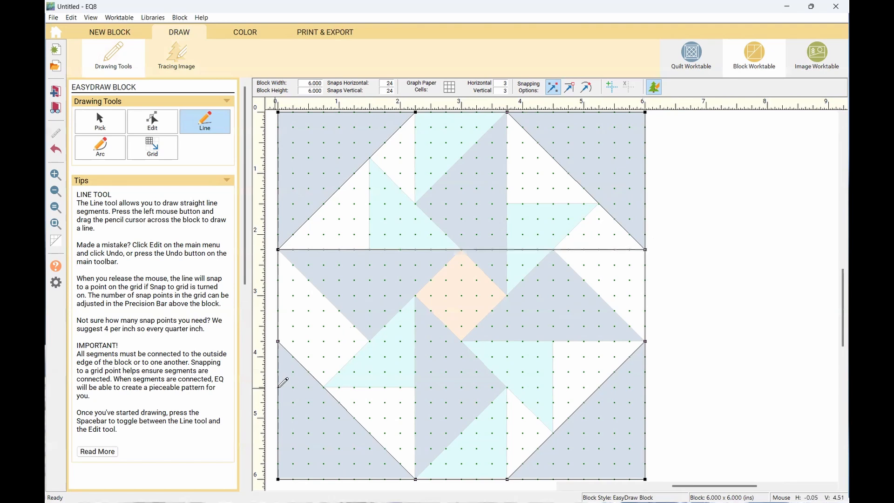
pyautogui.moveTo(634, 384); pyautogui.dragTo(645, 387)
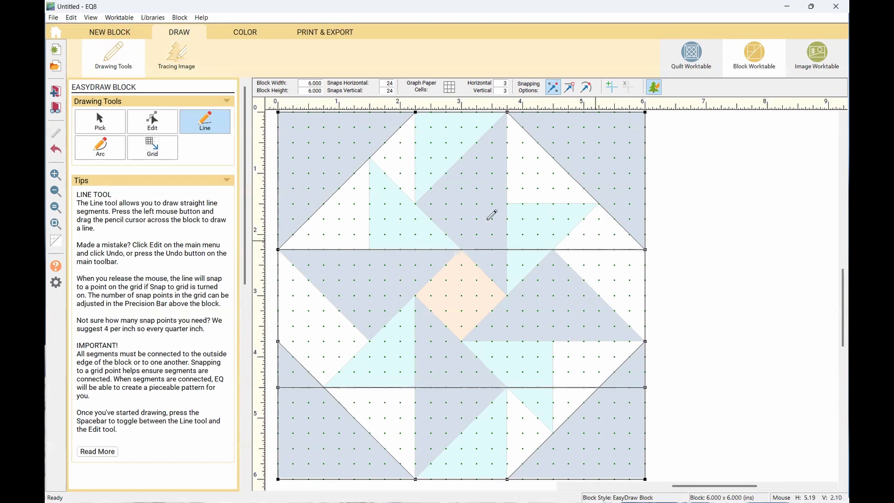
pyautogui.moveTo(280, 204); pyautogui.dragTo(294, 204)
pyautogui.moveTo(646, 203); pyautogui.dragTo(645, 204)
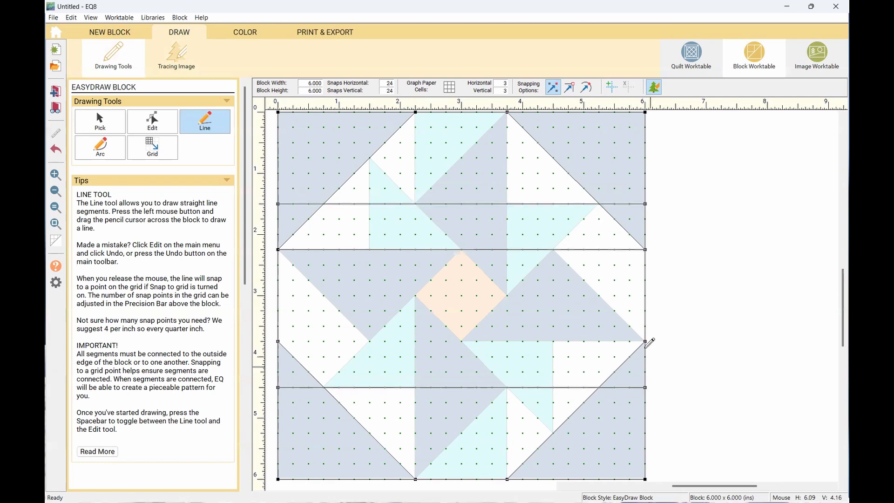
pyautogui.moveTo(284, 346); pyautogui.dragTo(279, 341)
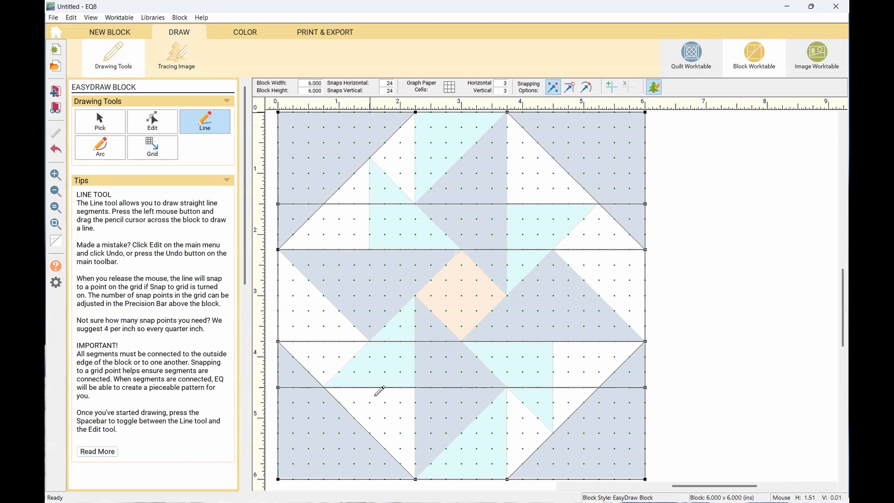
# Draw four vertical lines down the full block at about 1.5, 2.25, 3.75 and 4.5 inches from its left edge.
pyautogui.moveTo(375, 476); pyautogui.dragTo(371, 479)
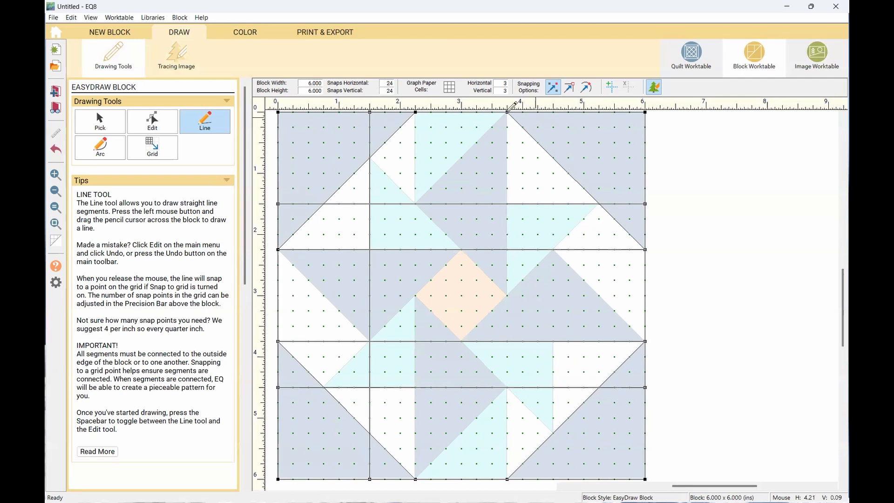
pyautogui.moveTo(509, 466); pyautogui.dragTo(507, 484)
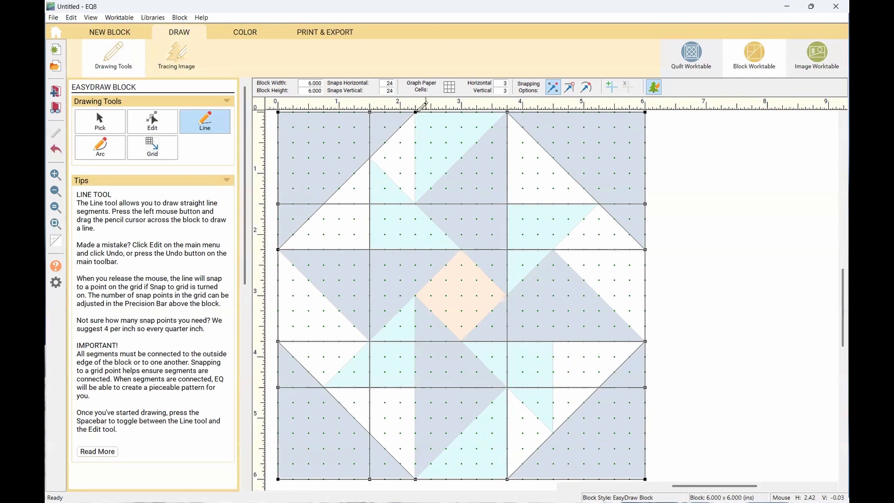
pyautogui.moveTo(417, 112); pyautogui.dragTo(414, 479)
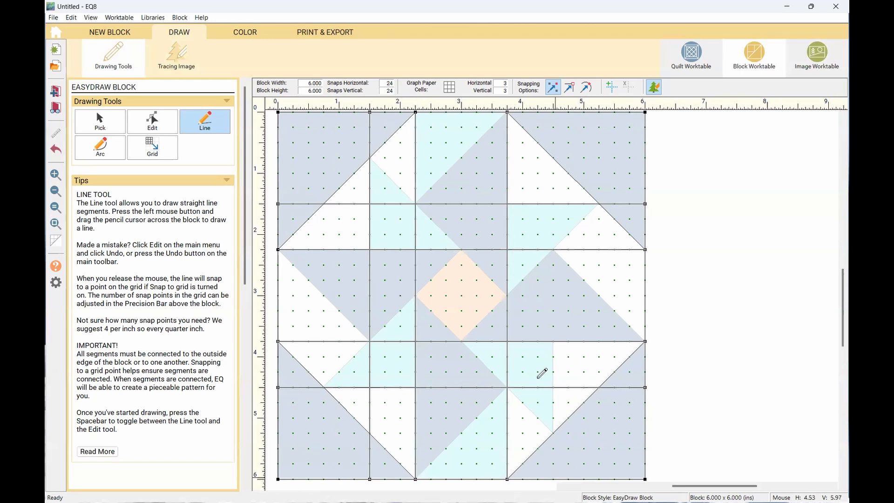
pyautogui.moveTo(558, 110); pyautogui.dragTo(554, 113)
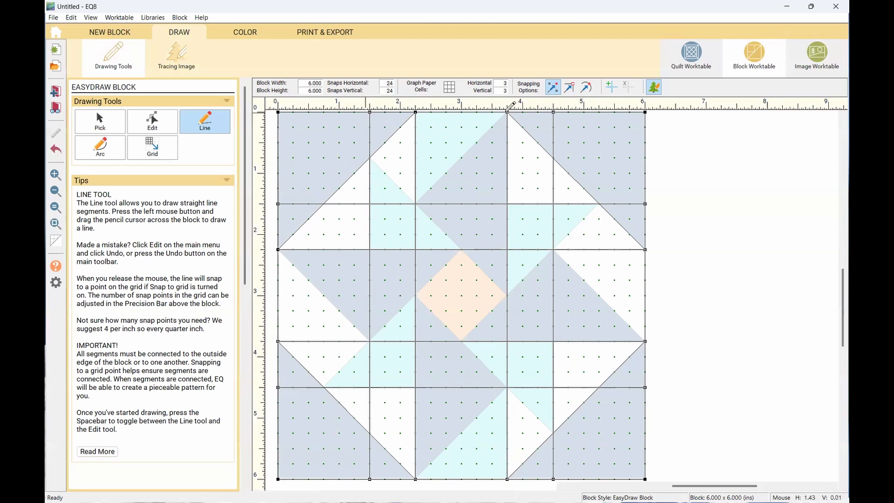
# Draw four rising diagonals joining the top and left edges at 3.75 and 5.25 inches, and the right and bottom edges at 0.75 and 2.25 inches.
pyautogui.moveTo(279, 340); pyautogui.dragTo(278, 342)
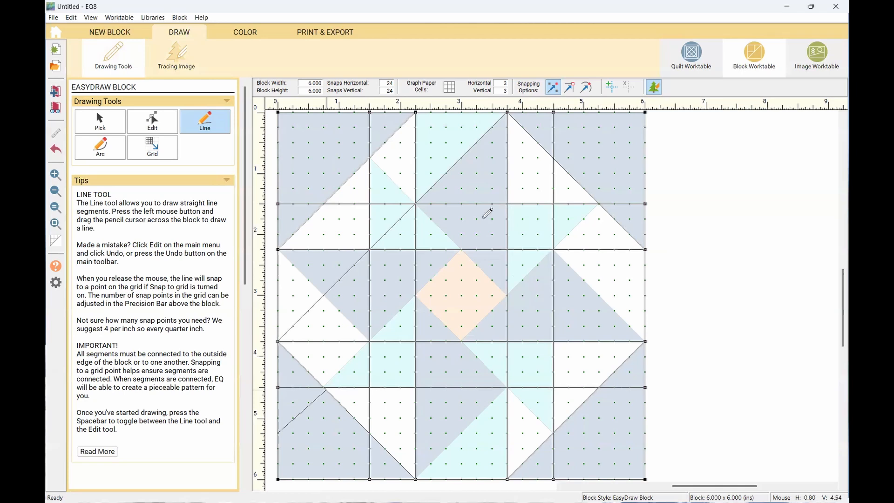
pyautogui.moveTo(595, 114); pyautogui.dragTo(600, 112)
pyautogui.moveTo(646, 158); pyautogui.dragTo(593, 221)
pyautogui.moveTo(321, 475); pyautogui.dragTo(323, 478)
pyautogui.moveTo(400, 469); pyautogui.dragTo(412, 476)
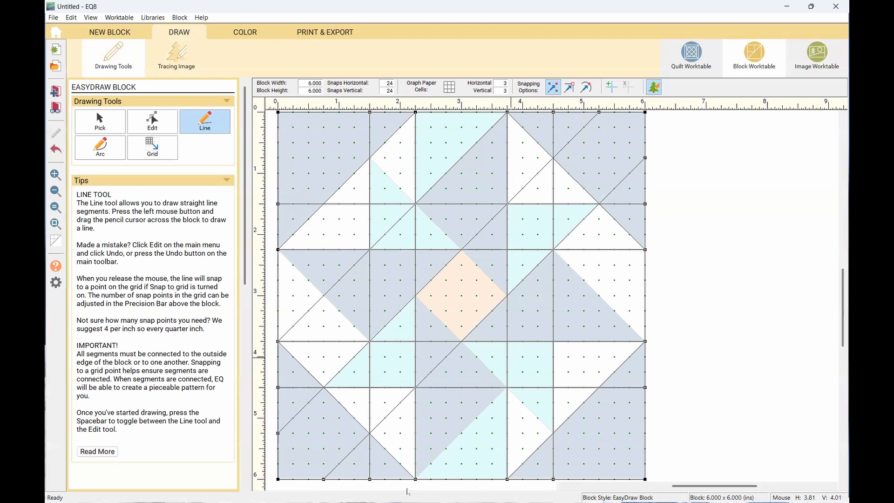
pyautogui.moveTo(417, 477)
pyautogui.mouseDown()
pyautogui.moveTo(589, 288)
pyautogui.moveTo(645, 249)
pyautogui.mouseUp()
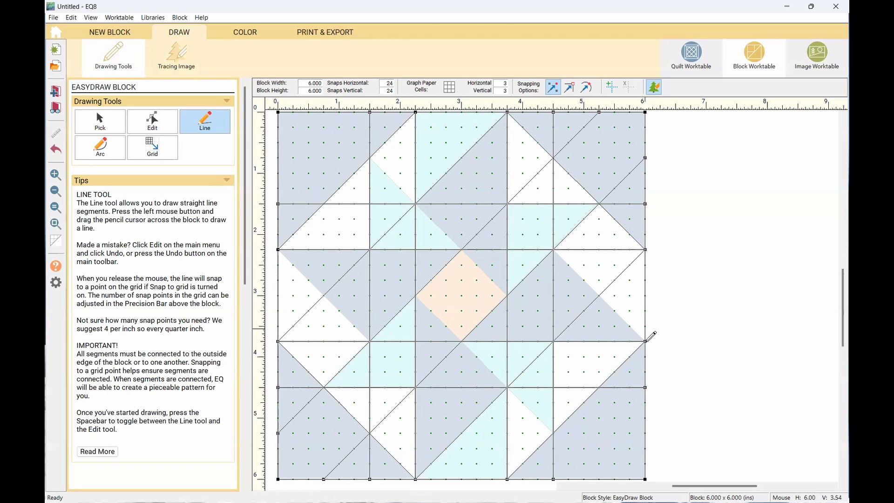
# Draw four falling diagonals, from top 2.25 to right 3.75, top 0.75 to right 5.25, left 0.75 to bottom 5.25, and left 2.25 to bottom 3.75 inches.
pyautogui.moveTo(644, 341); pyautogui.dragTo(416, 111)
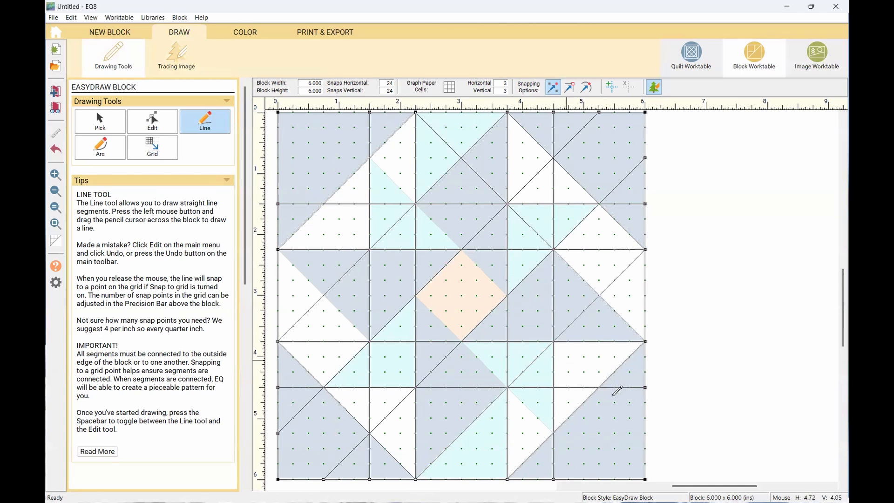
pyautogui.moveTo(408, 183)
pyautogui.mouseDown()
pyautogui.moveTo(338, 109)
pyautogui.moveTo(325, 112)
pyautogui.mouseUp()
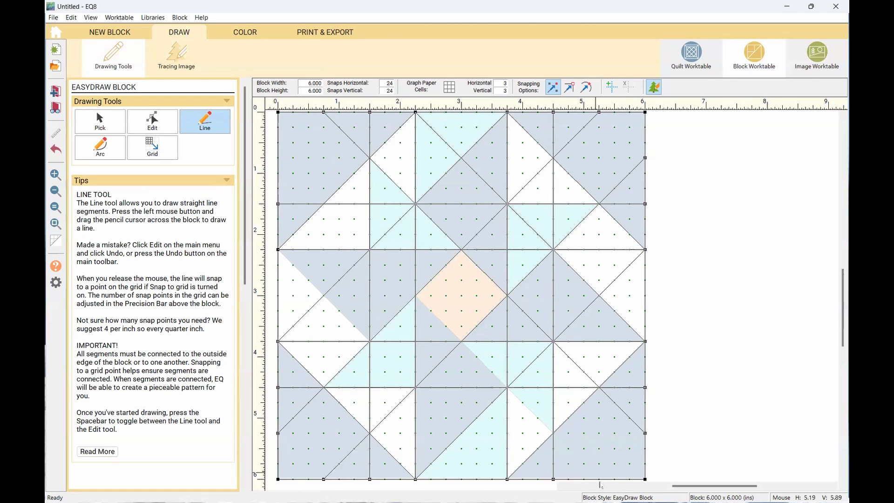
pyautogui.click(600, 485)
pyautogui.click(602, 485)
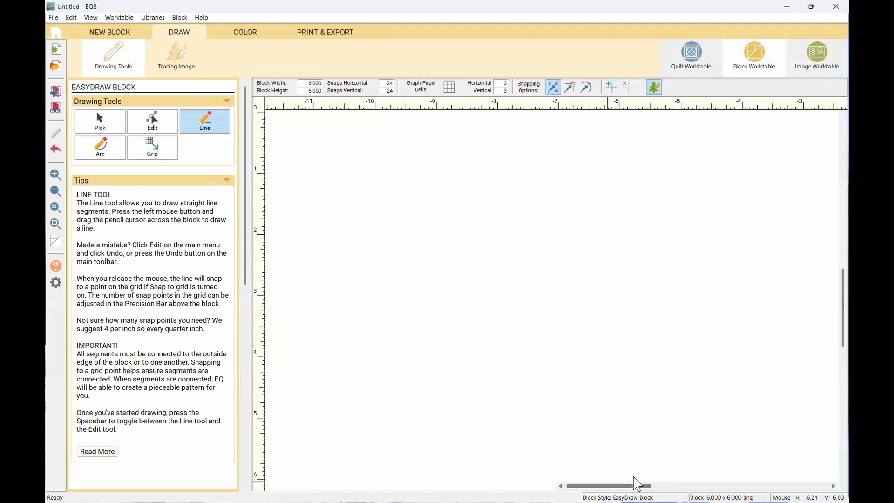
pyautogui.click(681, 486)
pyautogui.click(721, 485)
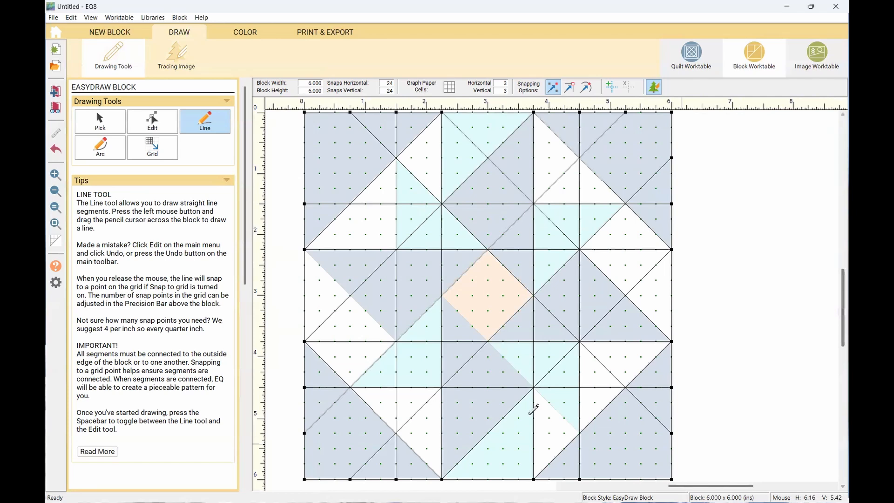
pyautogui.moveTo(698, 484); pyautogui.dragTo(695, 485)
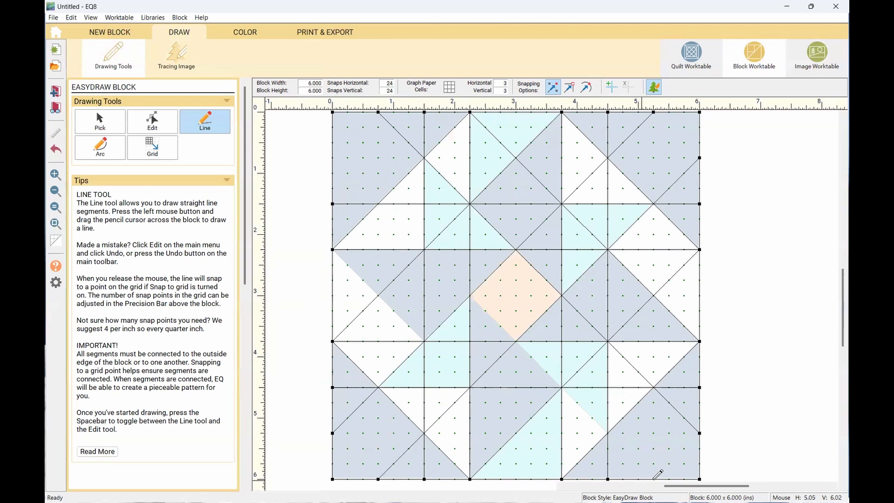
pyautogui.moveTo(653, 480); pyautogui.dragTo(388, 209)
pyautogui.moveTo(347, 163); pyautogui.dragTo(332, 158)
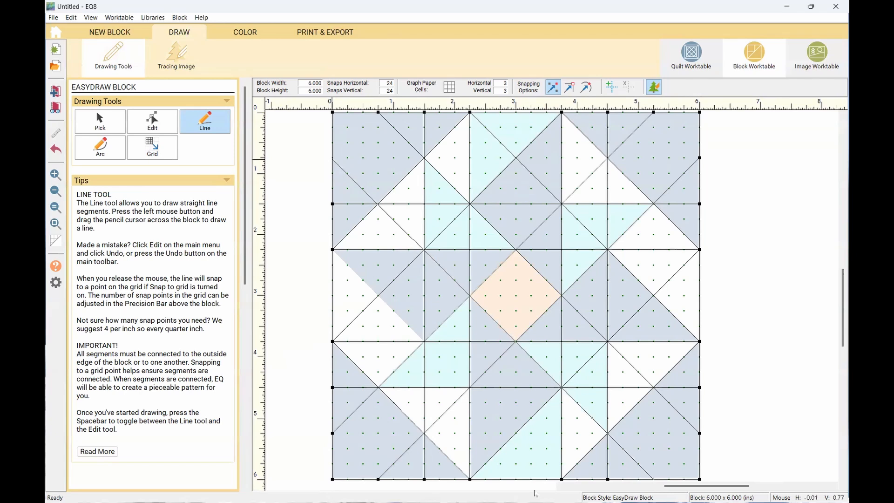
pyautogui.moveTo(562, 478)
pyautogui.mouseDown()
pyautogui.moveTo(410, 343)
pyautogui.moveTo(337, 241)
pyautogui.moveTo(334, 248)
pyautogui.mouseUp()
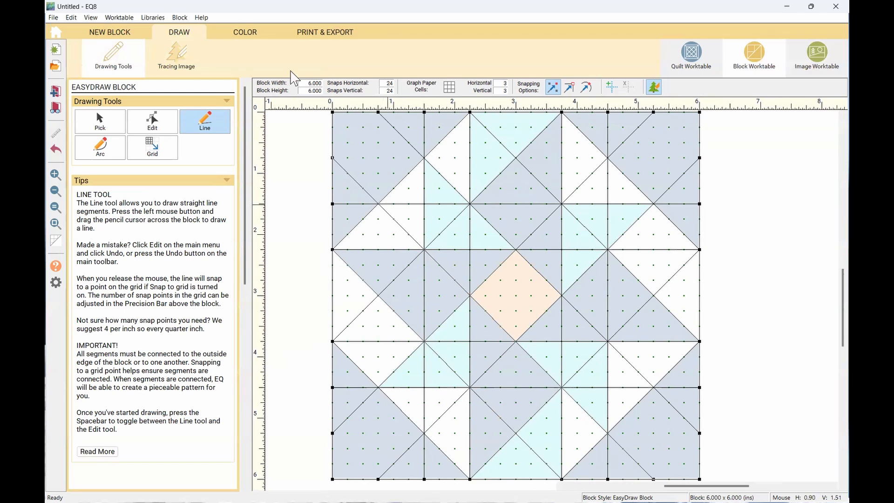
# Split the lines at their intersections by viewing the block's coloring, and delete the extra segments inside the upper-left corner triangle.
pyautogui.click(244, 34)
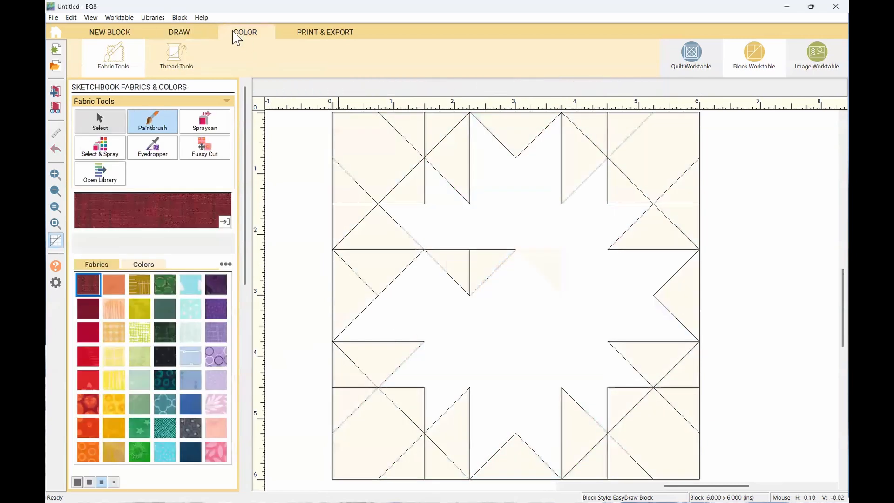
pyautogui.click(183, 35)
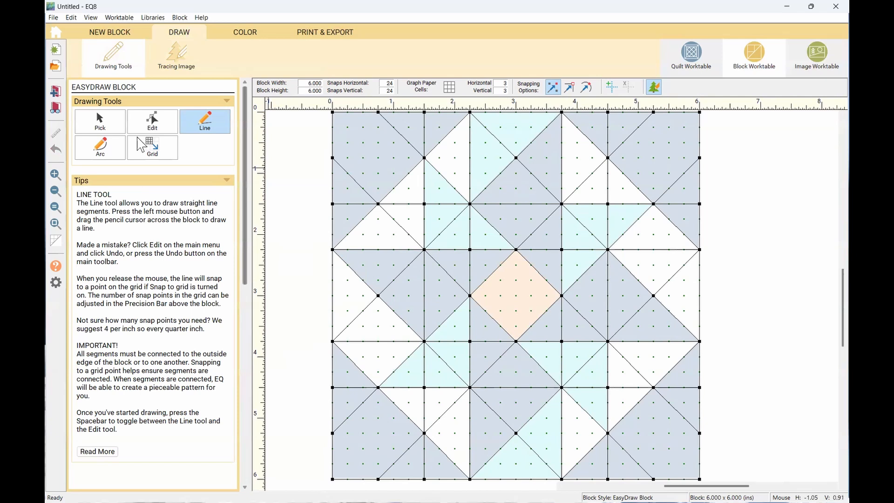
pyautogui.click(105, 124)
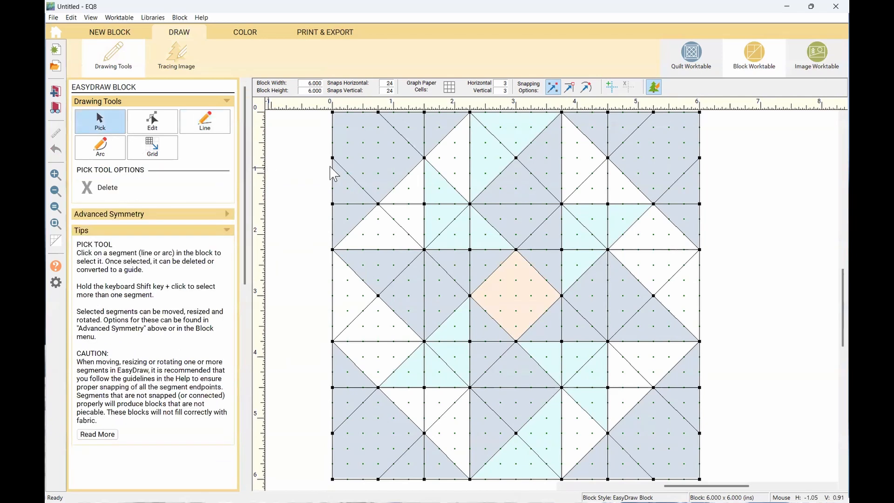
pyautogui.click(350, 203)
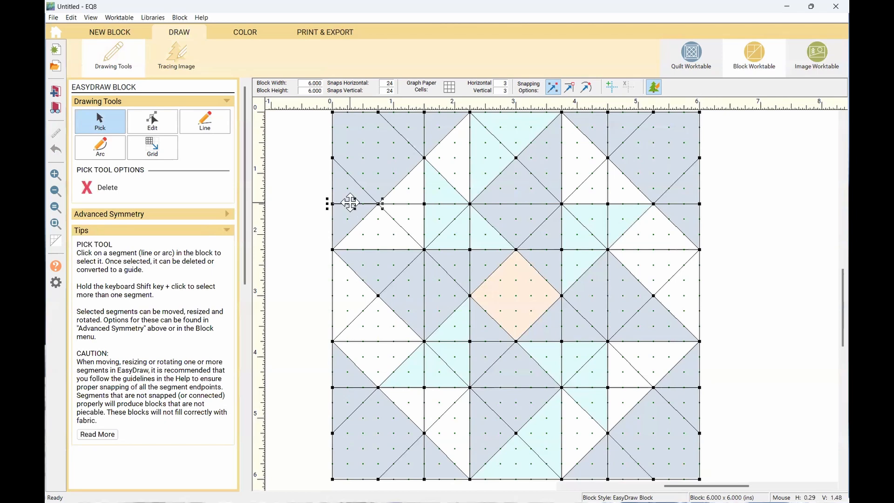
pyautogui.click(356, 181)
pyautogui.press('Delete')
pyautogui.click(393, 128)
pyautogui.press('Delete')
pyautogui.click(424, 130)
pyautogui.press('Delete')
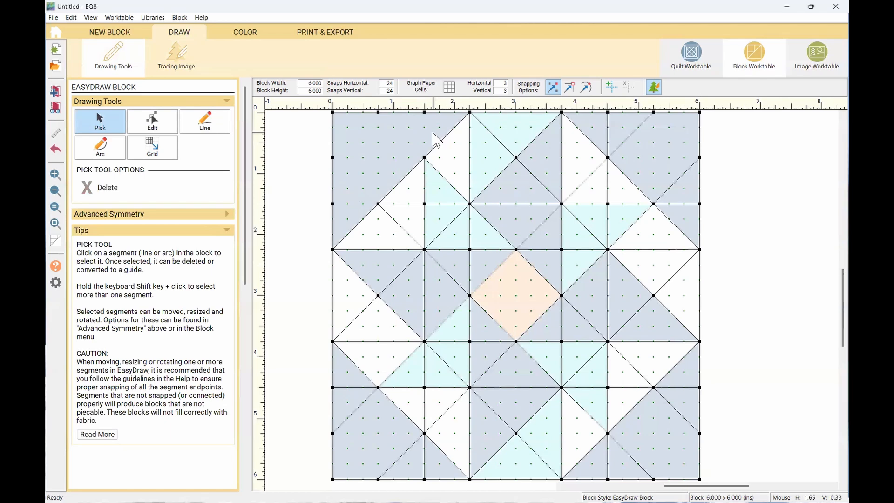
# Select the extra line segments crossing the remaining patches of the traced star together and delete them.
pyautogui.click(489, 133)
pyautogui.keyDown('shift'); pyautogui.click(606, 128); pyautogui.keyUp('shift')
pyautogui.keyDown('shift'); pyautogui.click(629, 135); pyautogui.keyUp('shift')
pyautogui.keyDown('shift'); pyautogui.click(671, 186); pyautogui.keyUp('shift')
pyautogui.keyDown('shift'); pyautogui.click(680, 204); pyautogui.keyUp('shift')
pyautogui.keyDown('shift'); pyautogui.click(687, 387); pyautogui.keyUp('shift')
pyautogui.keyDown('shift'); pyautogui.click(676, 409); pyautogui.keyUp('shift')
pyautogui.keyDown('shift'); pyautogui.click(628, 454); pyautogui.keyUp('shift')
pyautogui.keyDown('shift'); pyautogui.click(538, 455); pyautogui.keyUp('shift')
pyautogui.keyDown('shift'); pyautogui.click(406, 450); pyautogui.keyUp('shift')
pyautogui.keyDown('shift'); pyautogui.click(358, 407); pyautogui.keyUp('shift')
pyautogui.keyDown('shift'); pyautogui.click(354, 388); pyautogui.keyUp('shift')
pyautogui.keyDown('shift'); pyautogui.click(381, 342); pyautogui.keyUp('shift')
pyautogui.keyDown('shift'); pyautogui.click(355, 319); pyautogui.keyUp('shift')
pyautogui.keyDown('shift'); pyautogui.click(400, 226); pyautogui.keyUp('shift')
pyautogui.keyDown('shift'); pyautogui.click(401, 205); pyautogui.keyUp('shift')
pyautogui.keyDown('shift'); pyautogui.click(438, 205); pyautogui.keyUp('shift')
pyautogui.keyDown('shift'); pyautogui.click(588, 178); pyautogui.keyUp('shift')
pyautogui.keyDown('shift'); pyautogui.click(608, 188); pyautogui.keyUp('shift')
pyautogui.keyDown('shift'); pyautogui.click(609, 231); pyautogui.keyUp('shift')
pyautogui.keyDown('shift'); pyautogui.click(647, 249); pyautogui.keyUp('shift')
pyautogui.keyDown('shift'); pyautogui.click(668, 279); pyautogui.keyUp('shift')
pyautogui.keyDown('shift'); pyautogui.click(629, 363); pyautogui.keyUp('shift')
pyautogui.keyDown('shift'); pyautogui.click(621, 387); pyautogui.keyUp('shift')
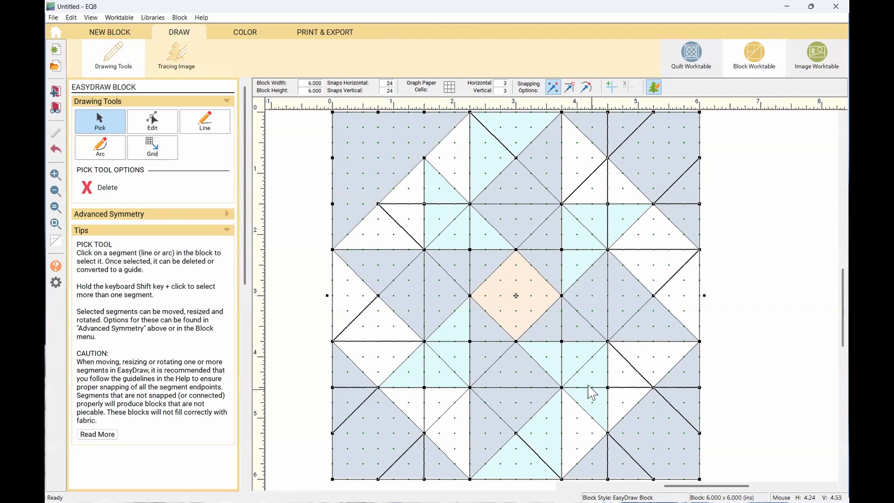
pyautogui.keyDown('shift'); pyautogui.click(495, 412); pyautogui.keyUp('shift')
pyautogui.keyDown('shift'); pyautogui.click(494, 363); pyautogui.keyUp('shift')
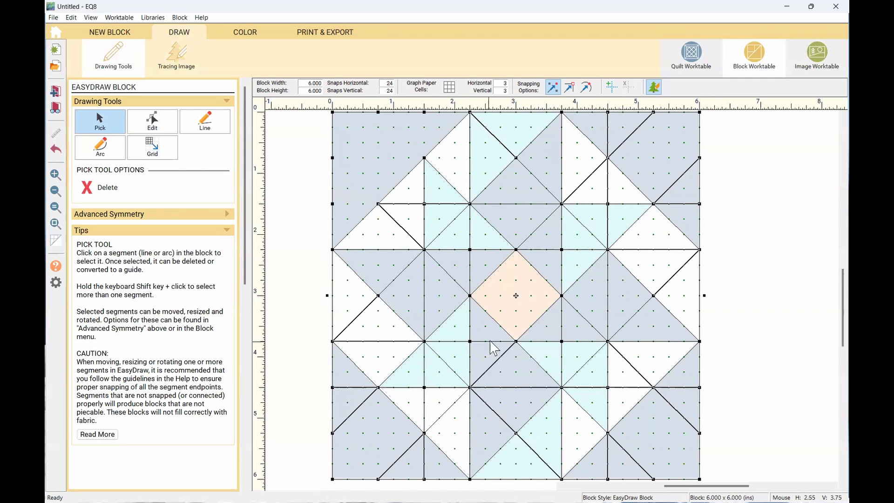
pyautogui.keyDown('shift'); pyautogui.click(588, 322); pyautogui.keyUp('shift')
pyautogui.keyDown('shift'); pyautogui.click(631, 318); pyautogui.keyUp('shift')
pyautogui.keyDown('shift'); pyautogui.click(524, 241); pyautogui.keyUp('shift')
pyautogui.keyDown('shift'); pyautogui.click(529, 204); pyautogui.keyUp('shift')
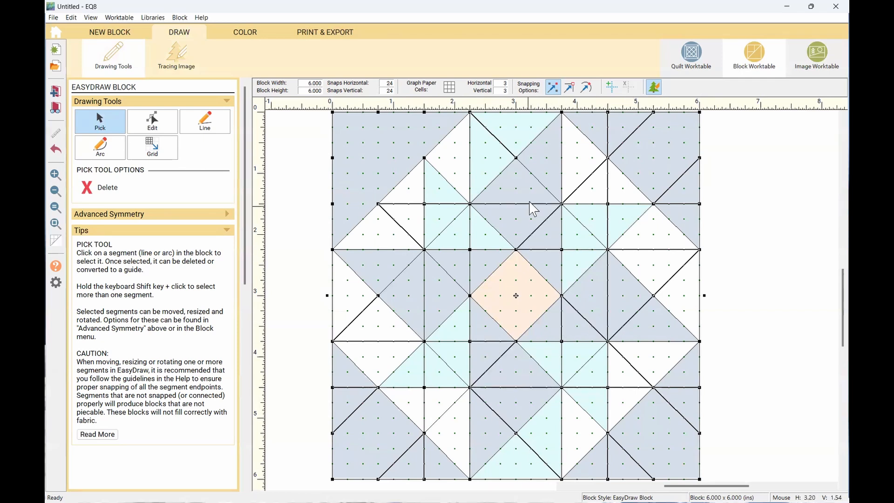
pyautogui.keyDown('shift'); pyautogui.click(535, 181); pyautogui.keyUp('shift')
pyautogui.keyDown('shift'); pyautogui.click(450, 222); pyautogui.keyUp('shift')
pyautogui.keyDown('shift'); pyautogui.click(445, 270); pyautogui.keyUp('shift')
pyautogui.keyDown('shift'); pyautogui.click(401, 271); pyautogui.keyUp('shift')
pyautogui.keyDown('shift'); pyautogui.click(438, 355); pyautogui.keyUp('shift')
pyautogui.keyDown('shift'); pyautogui.click(576, 372); pyautogui.keyUp('shift')
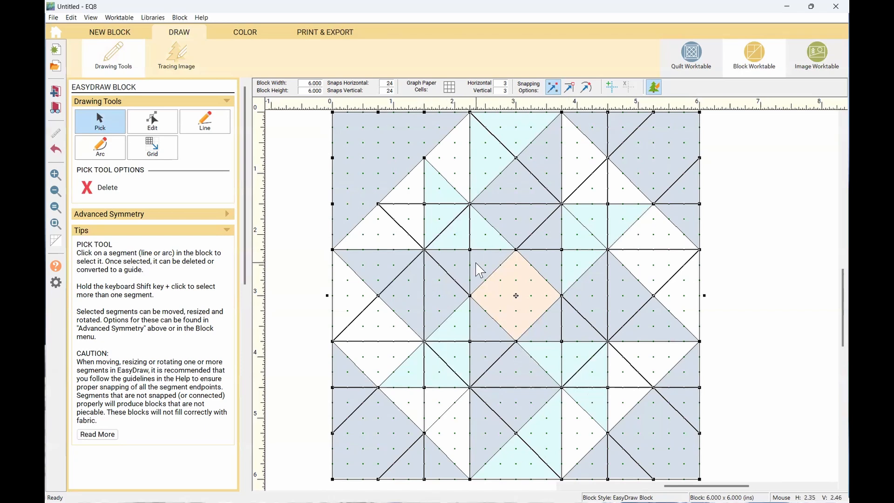
pyautogui.keyDown('shift'); pyautogui.click(591, 233); pyautogui.keyUp('shift')
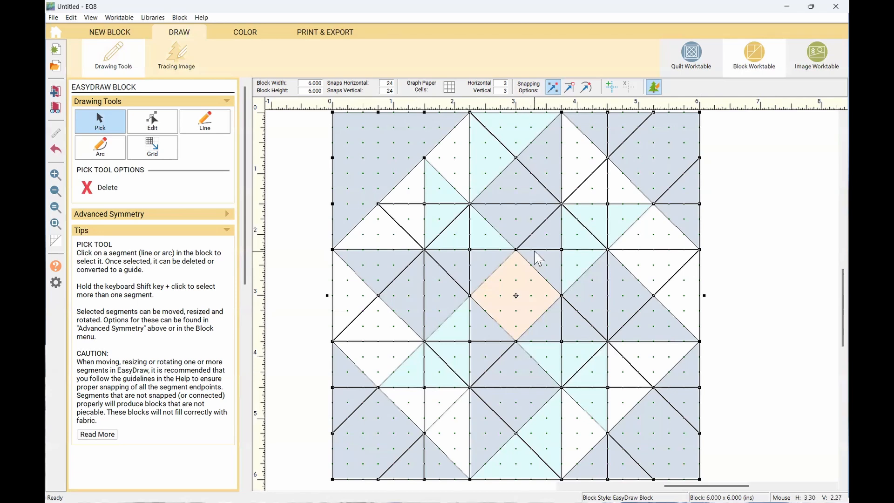
pyautogui.press('Delete')
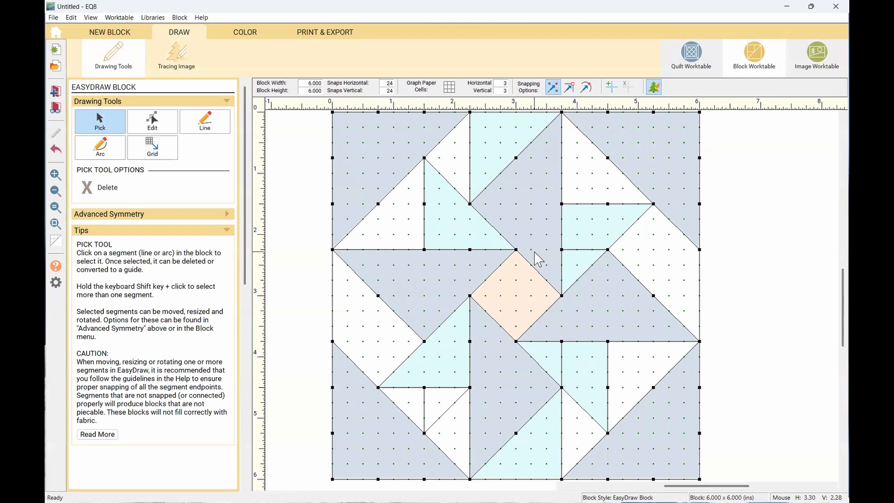
# Delete the leftover segment in the right-hand mint triangle and the two inside the lower-left white triangle.
pyautogui.click(580, 250)
pyautogui.press('Delete')
pyautogui.click(448, 410)
pyautogui.keyDown('shift'); pyautogui.click(425, 409); pyautogui.keyUp('shift')
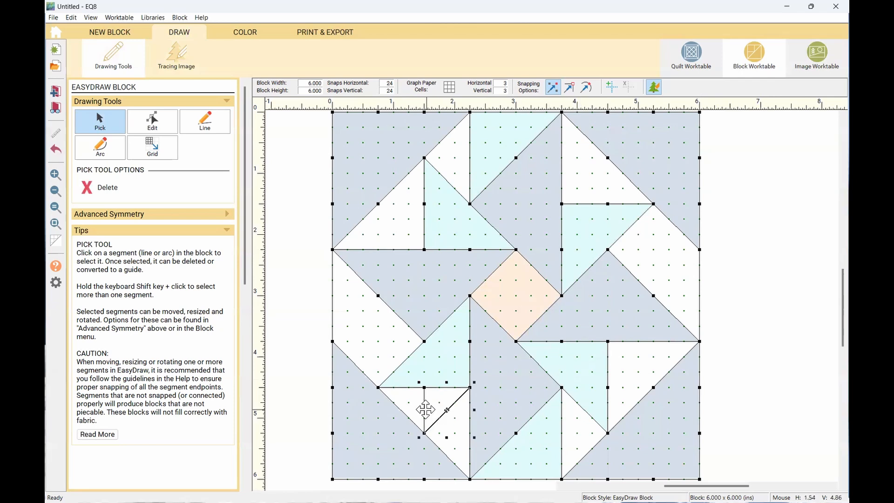
pyautogui.press('Delete')
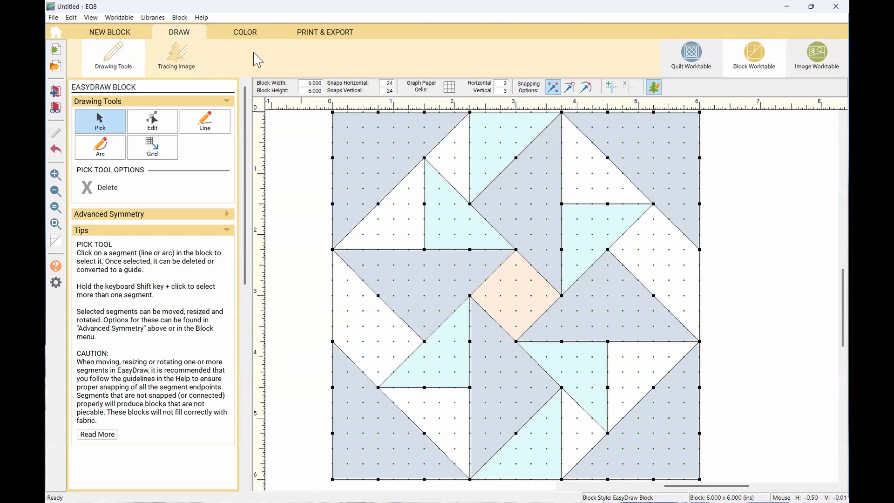
# Fill the four corner triangles and four large star patches with medium blue fabric and the center square with yellow ring-print fabric.
pyautogui.click(246, 32)
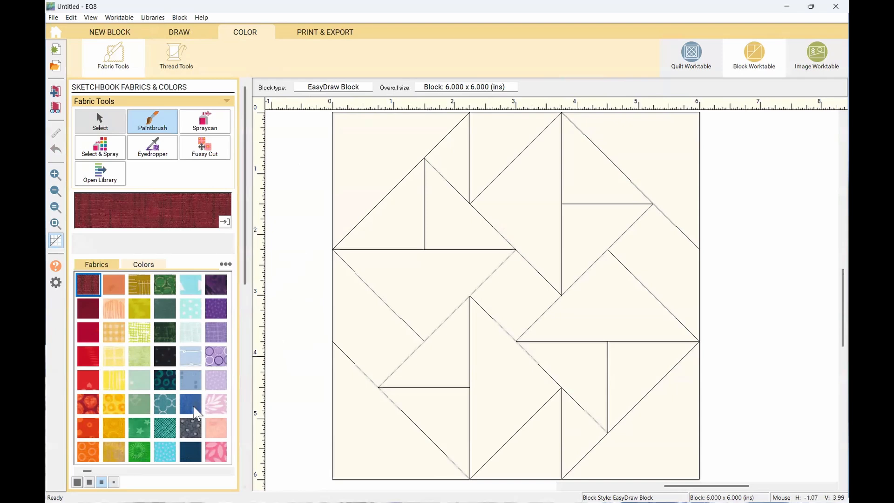
pyautogui.click(195, 410)
pyautogui.click(368, 410)
pyautogui.click(372, 186)
pyautogui.click(652, 153)
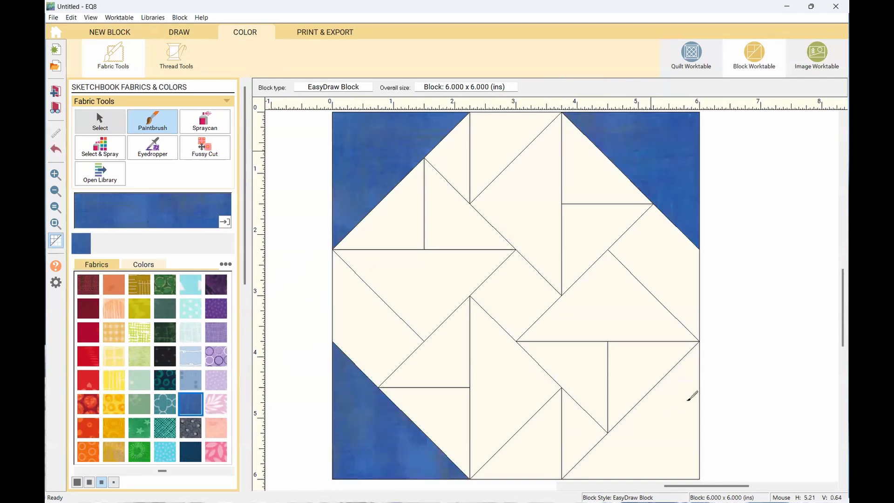
pyautogui.click(691, 393)
pyautogui.click(593, 307)
pyautogui.click(506, 356)
pyautogui.click(500, 224)
pyautogui.click(424, 260)
pyautogui.click(113, 403)
pyautogui.click(516, 296)
# Fill the six small triangles matching the mint areas with dotted pale green fabric and the remaining background patches with white fabric.
pyautogui.click(139, 380)
pyautogui.click(439, 357)
pyautogui.click(575, 371)
pyautogui.click(533, 444)
pyautogui.click(486, 236)
pyautogui.click(505, 149)
pyautogui.click(589, 230)
pyautogui.scroll(-3, 195, 339)
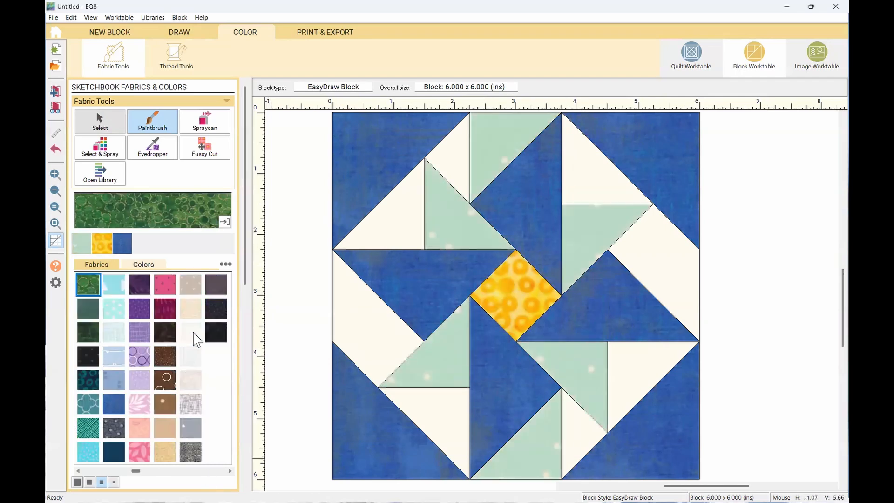
pyautogui.click(191, 332)
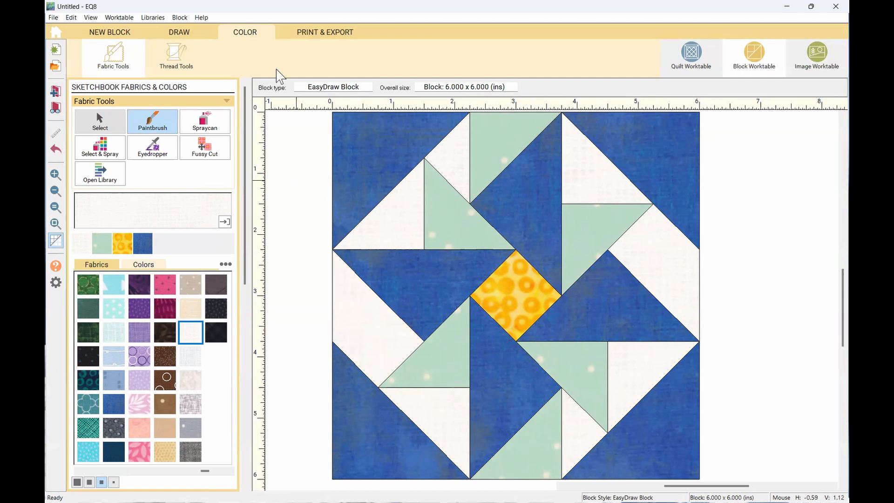
# Preview the block's printout at worktable size in the fabric-showing style, and close the preview.
pyautogui.click(315, 36)
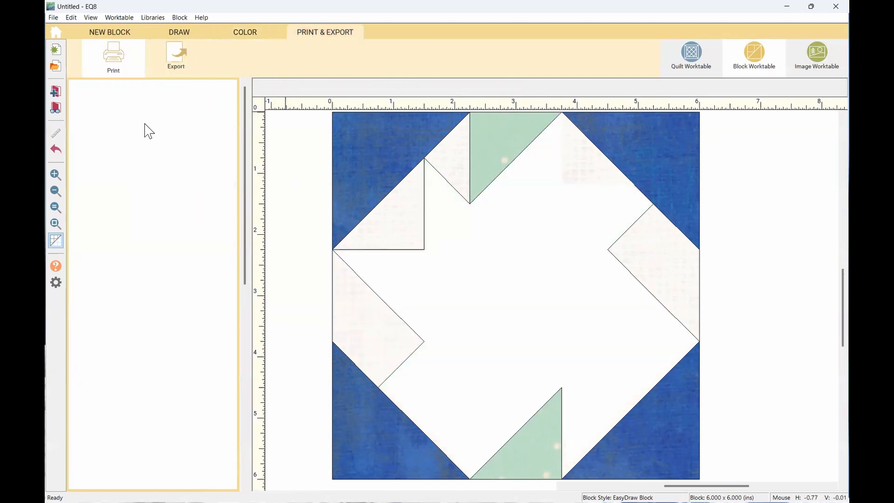
pyautogui.click(101, 125)
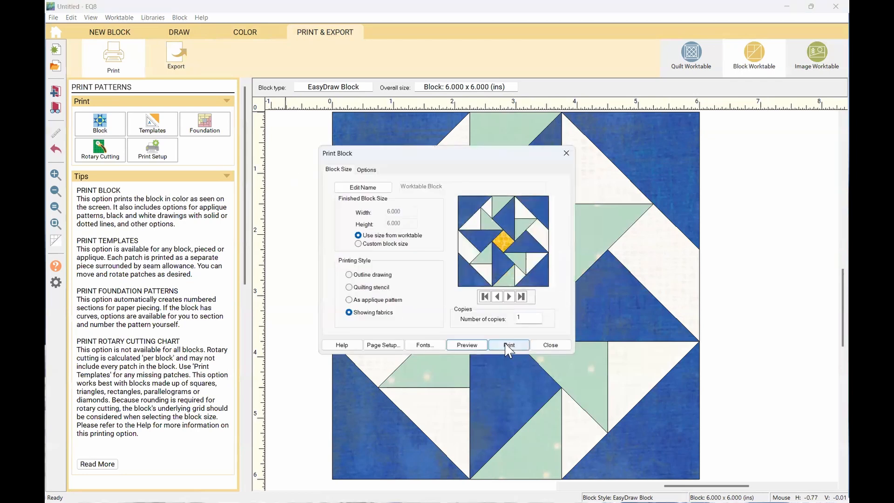
pyautogui.click(472, 344)
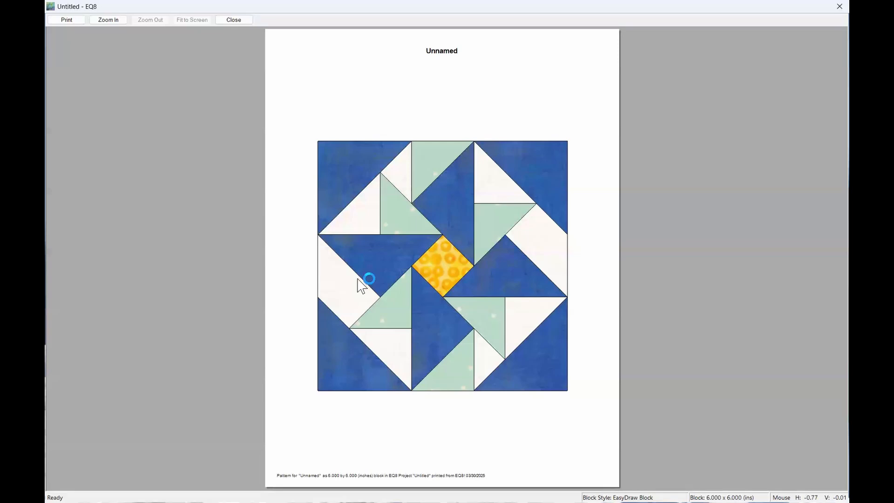
pyautogui.click(228, 19)
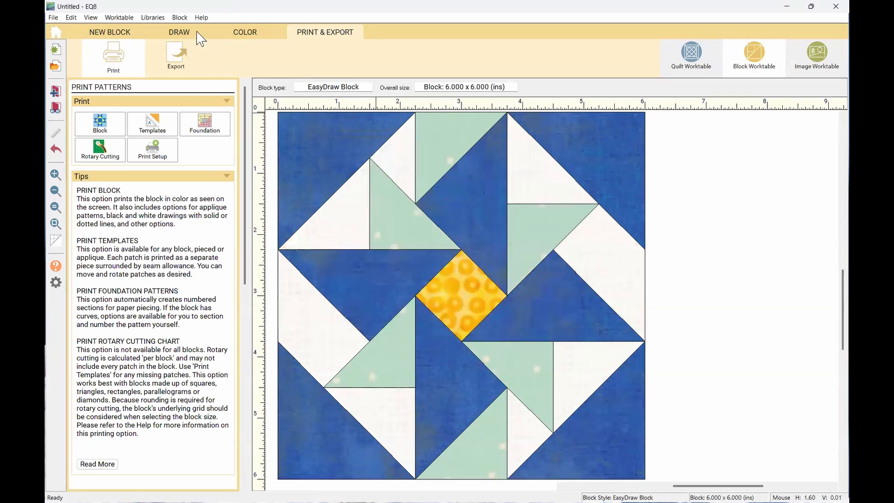
# Return to the block's line drawing and toggle the tracing image off and back on to compare it with the lines.
pyautogui.click(179, 32)
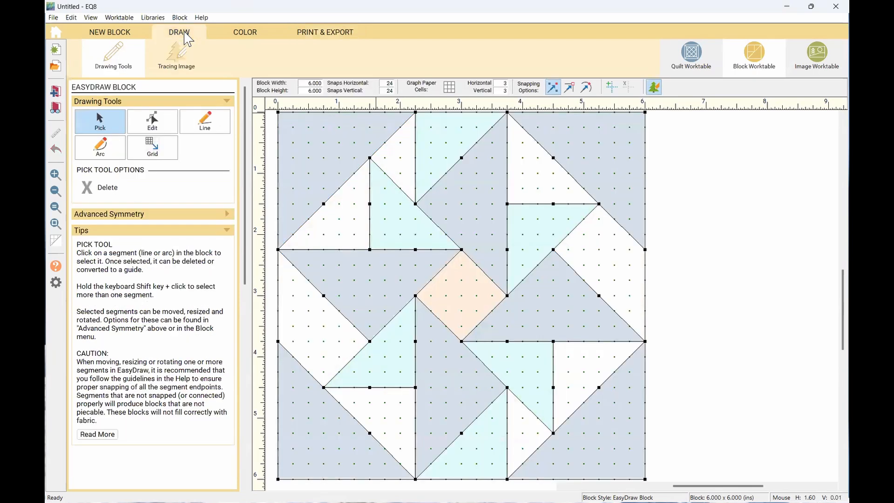
pyautogui.click(654, 87)
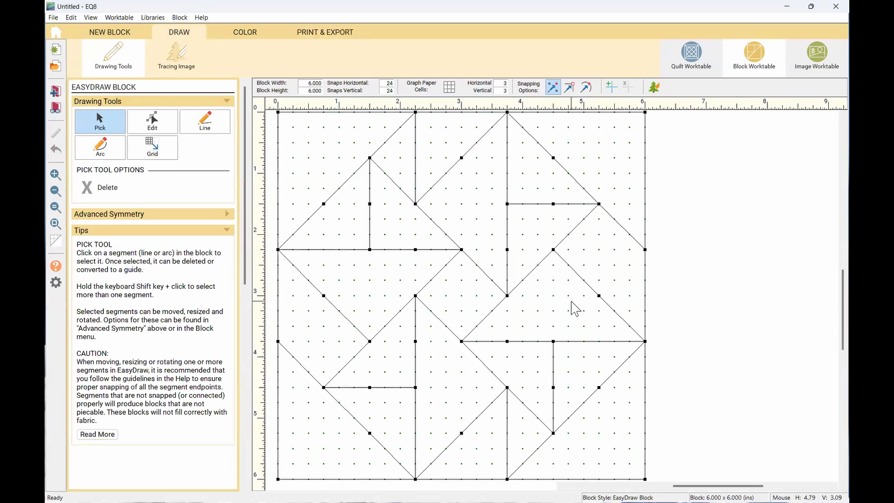
pyautogui.click(654, 88)
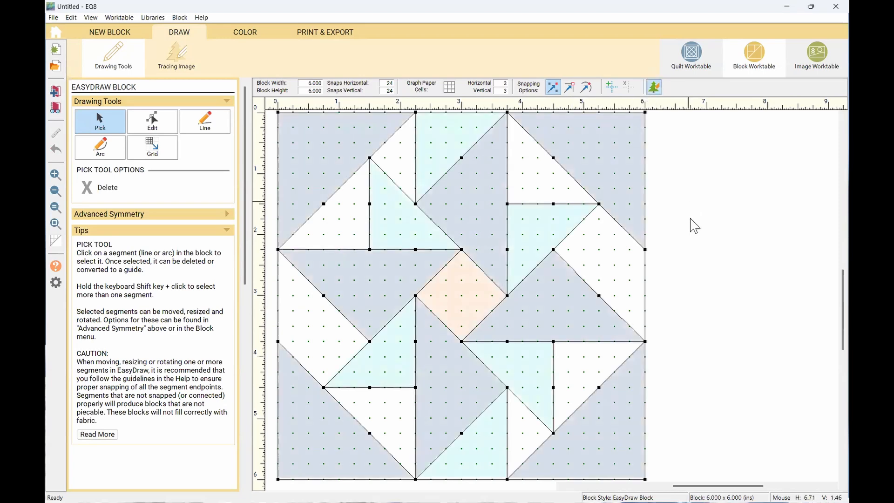